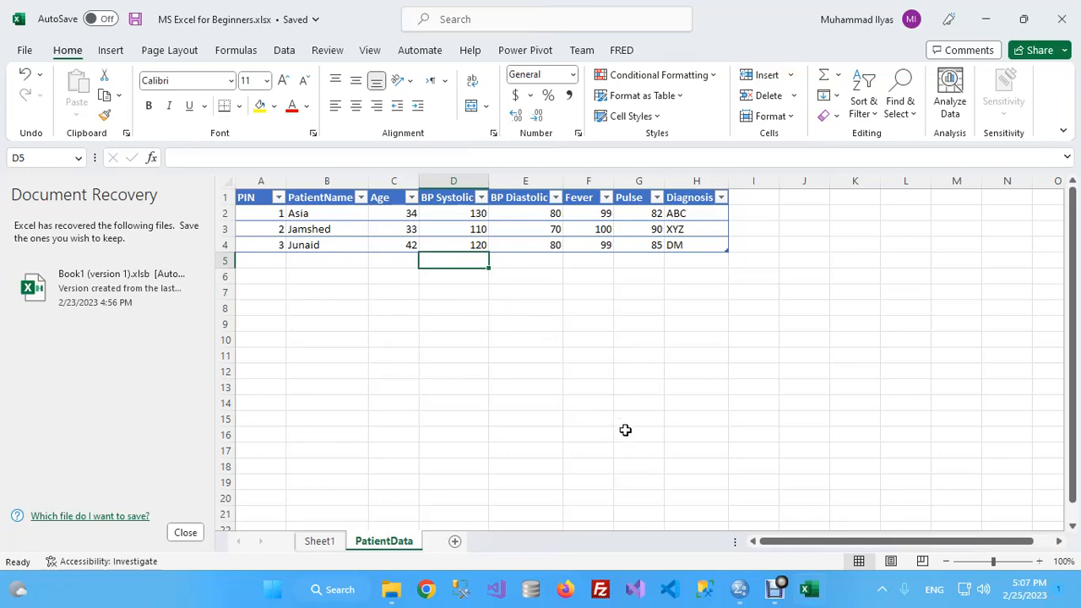
Step: Compare the PatientData table in Excel with the empty data grid in SPSS Statistics
{"action": "left_click", "coordinate": [739, 589]}
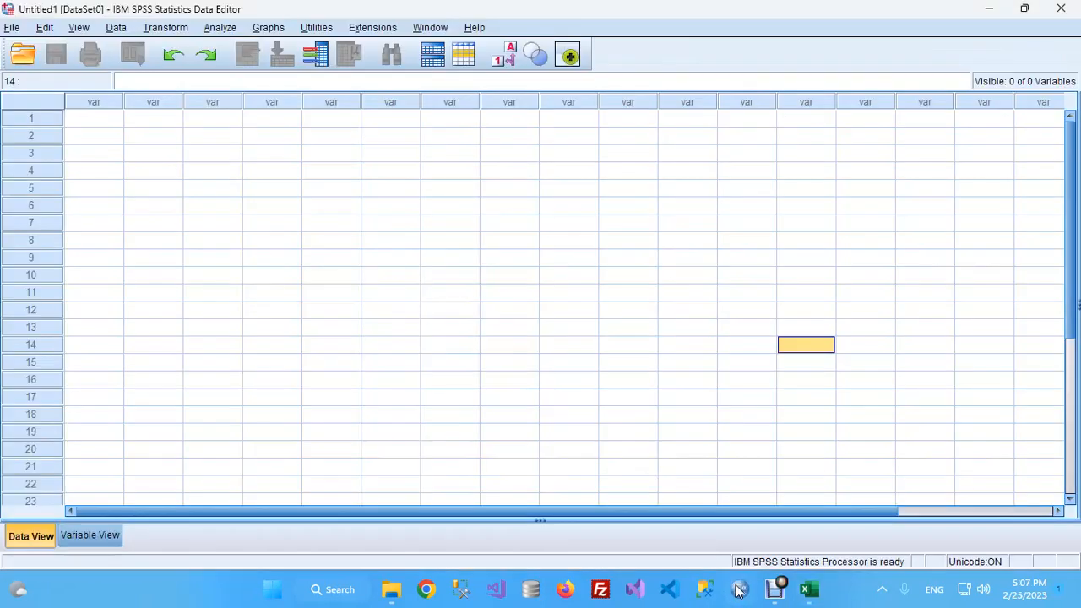
{"action": "left_click", "coordinate": [739, 589]}
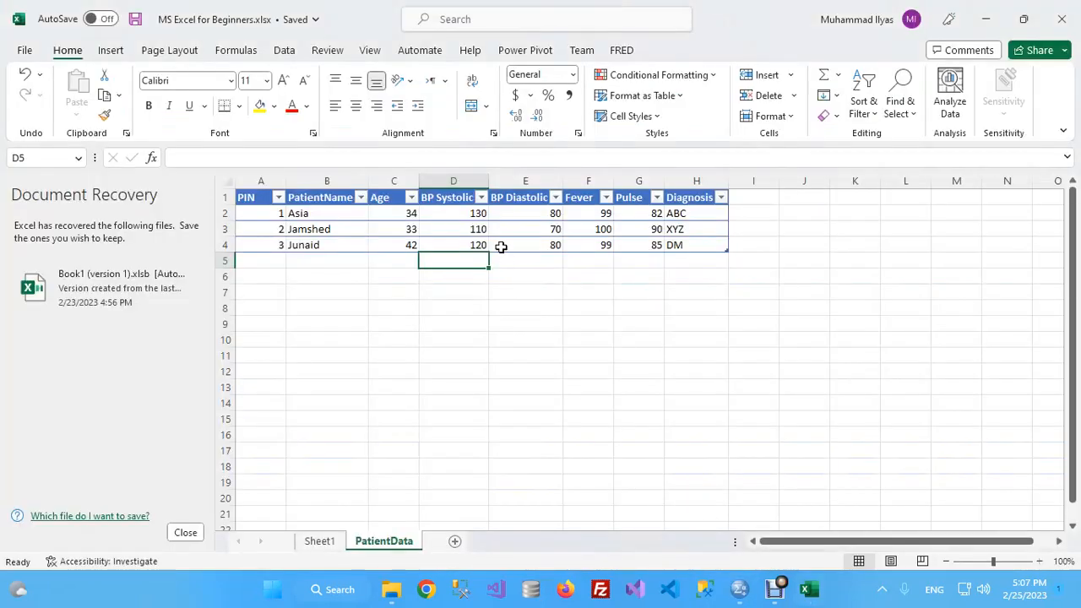
{"action": "left_click", "coordinate": [739, 588]}
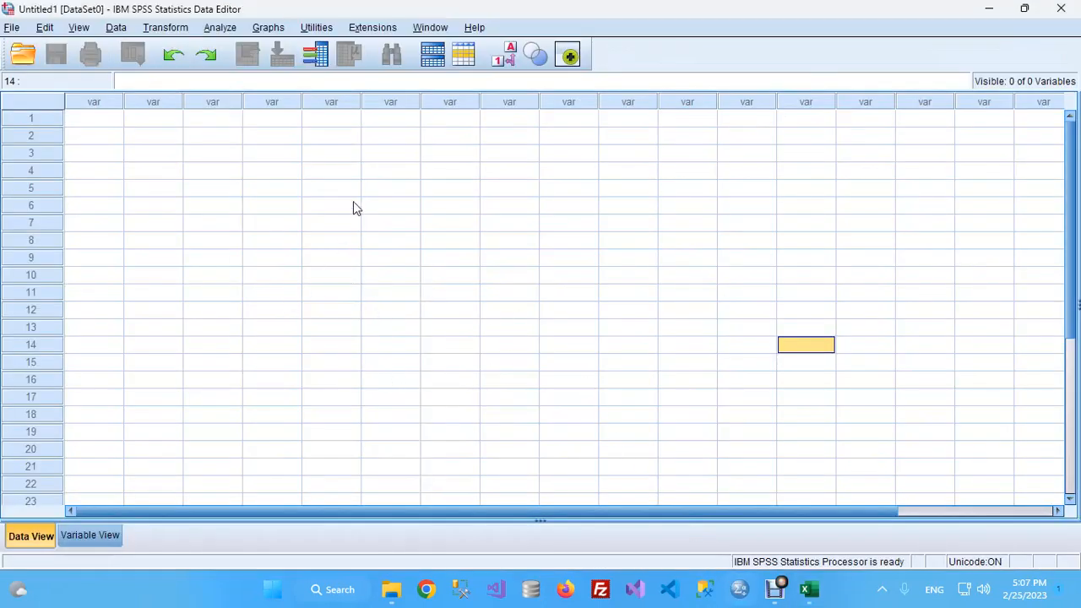
{"action": "left_click", "coordinate": [987, 14]}
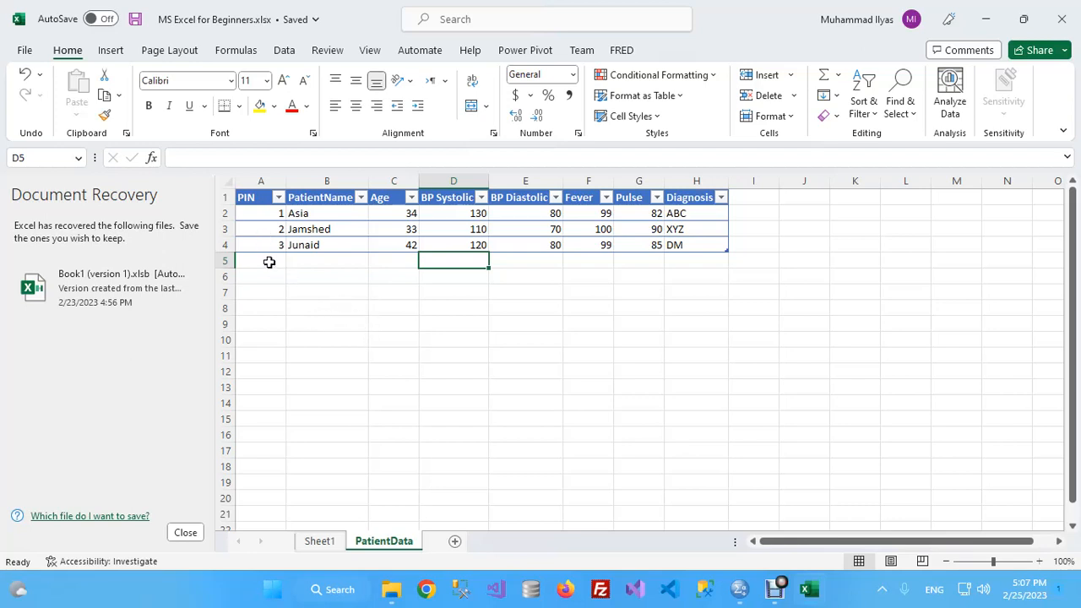
{"action": "left_click", "coordinate": [739, 595]}
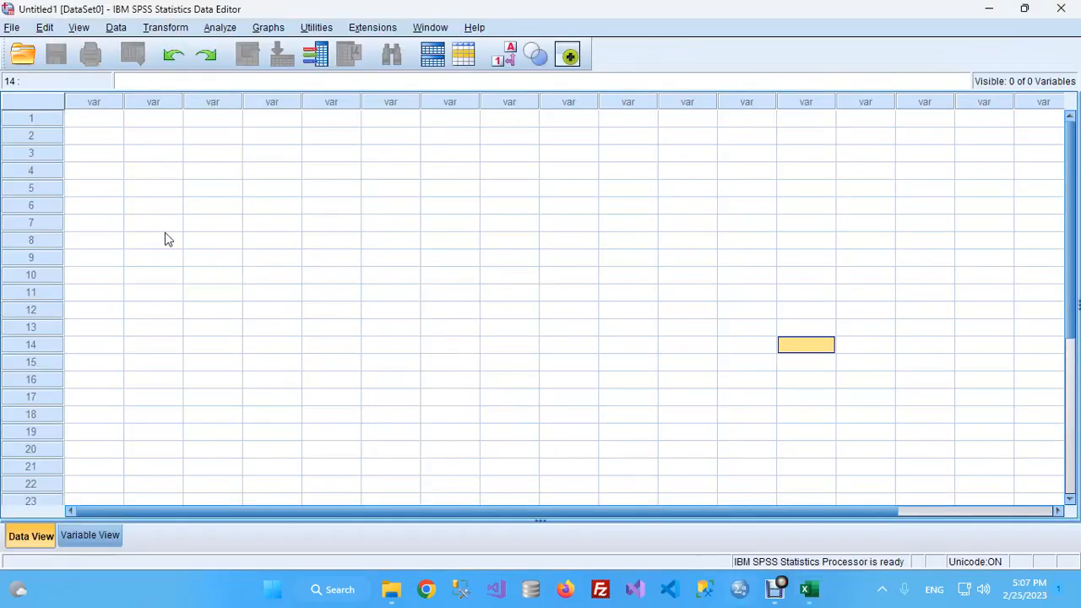
{"action": "left_click", "coordinate": [118, 125]}
{"action": "left_click", "coordinate": [133, 126]}
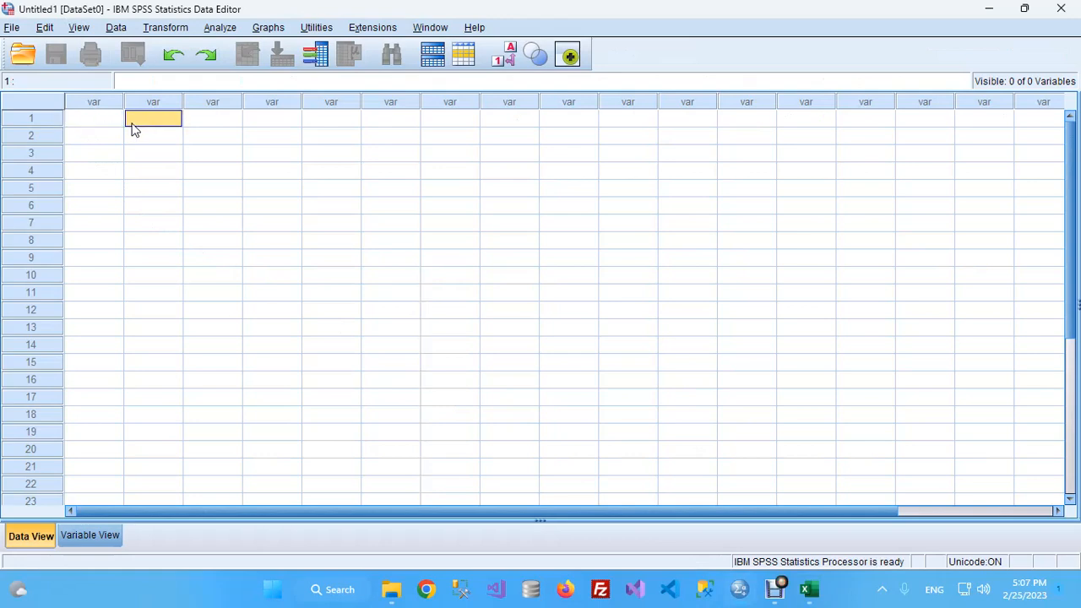
{"action": "left_click", "coordinate": [216, 124]}
{"action": "left_click", "coordinate": [292, 125]}
{"action": "left_click", "coordinate": [331, 124]}
{"action": "left_click", "coordinate": [393, 123]}
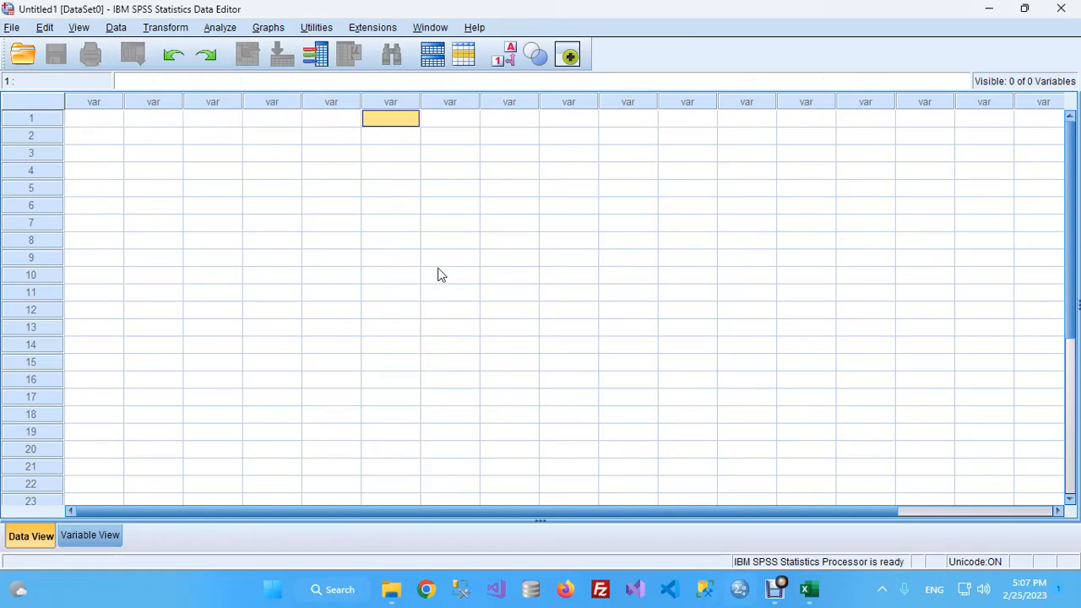
{"action": "left_click", "coordinate": [95, 138]}
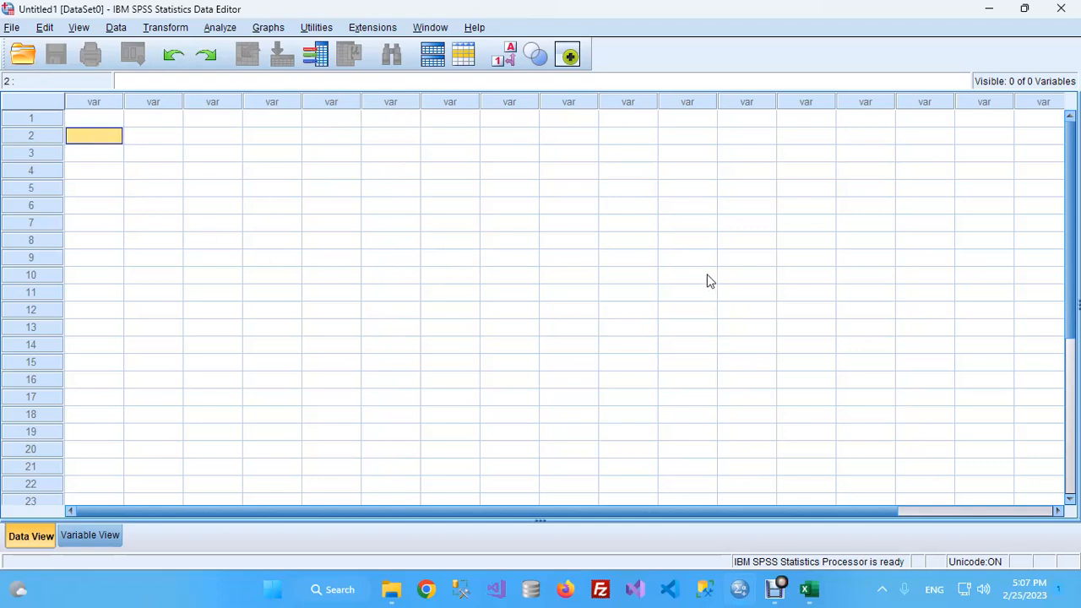
{"action": "left_click", "coordinate": [989, 10]}
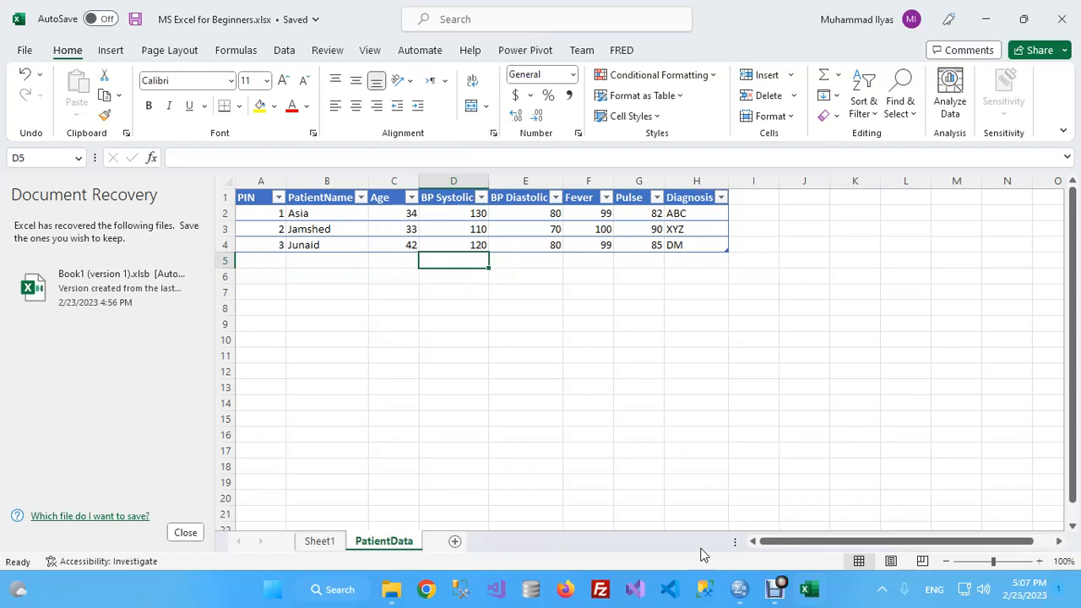
{"action": "left_click", "coordinate": [741, 592]}
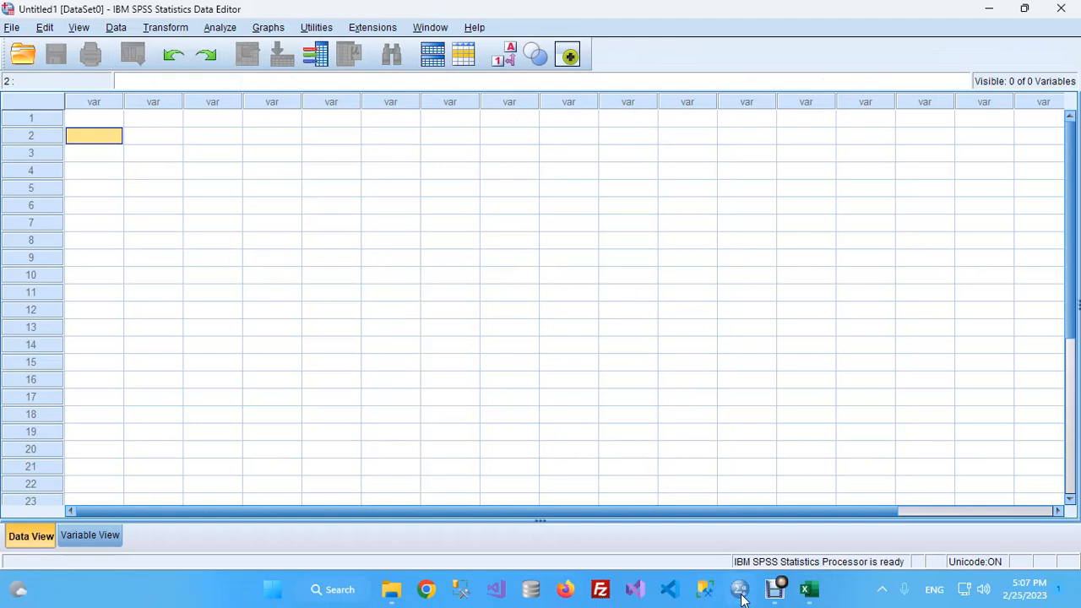
{"action": "left_click", "coordinate": [741, 595]}
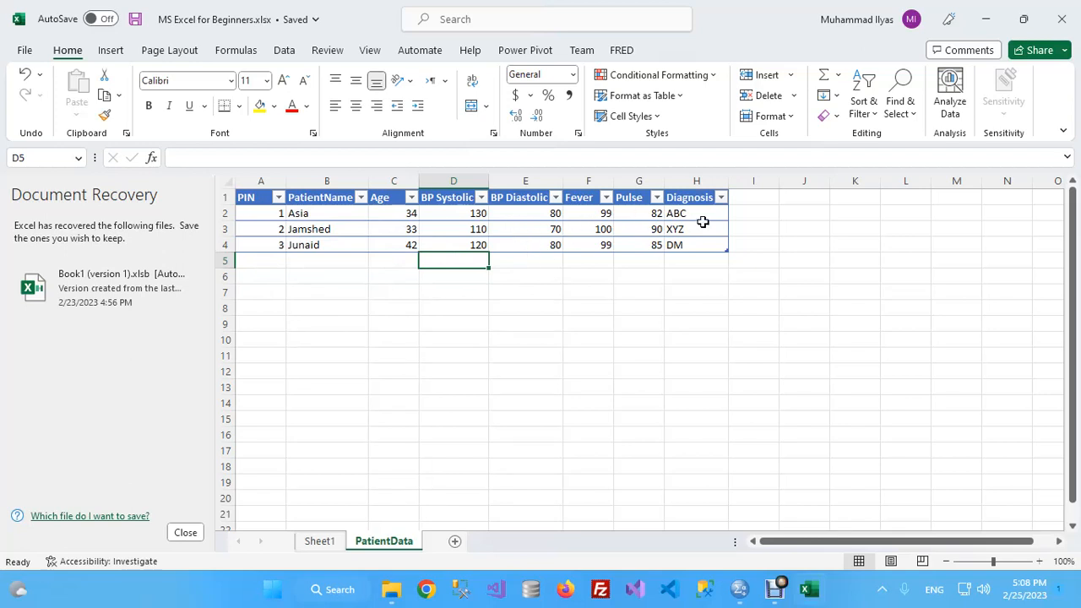
{"action": "left_click", "coordinate": [757, 201]}
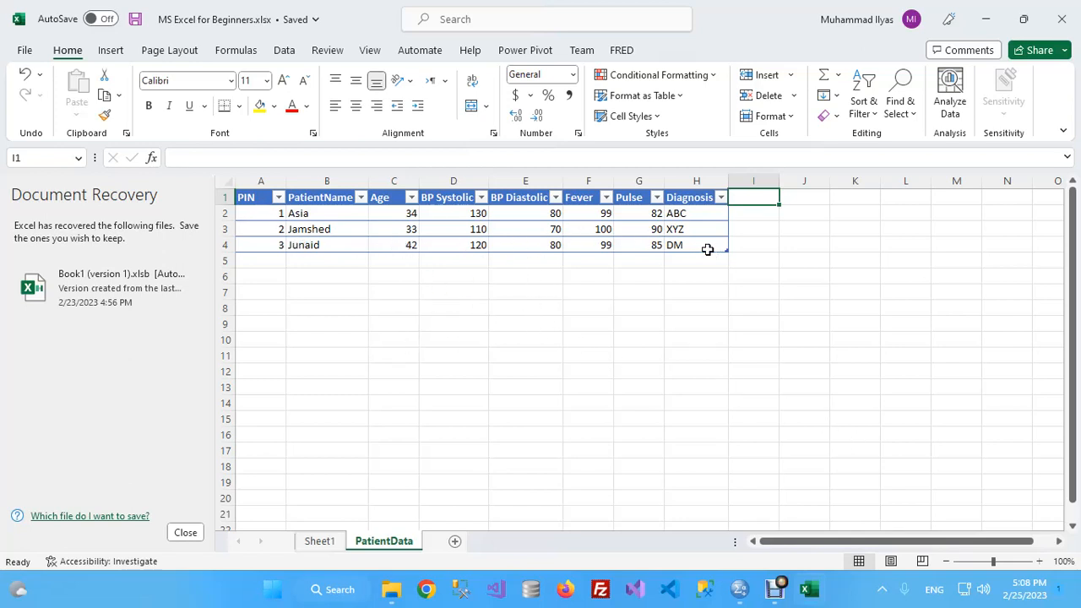
{"action": "left_click", "coordinate": [739, 589]}
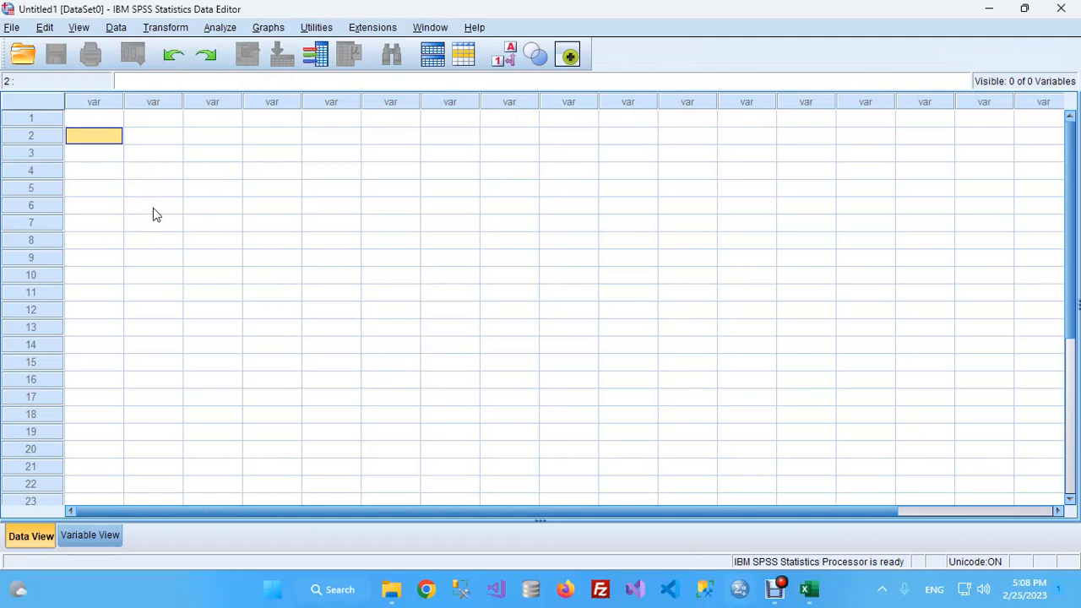
Step: Switch to Excel and close the MS Excel for Beginners workbook, removing the unopened recovered files
{"action": "left_click", "coordinate": [809, 589]}
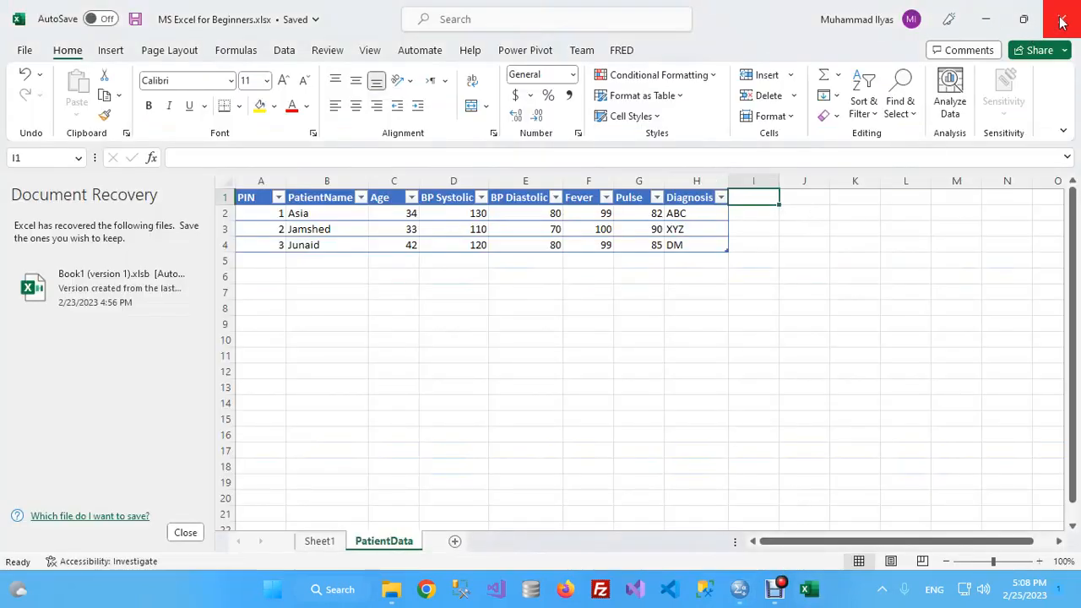
{"action": "left_click", "coordinate": [1062, 23]}
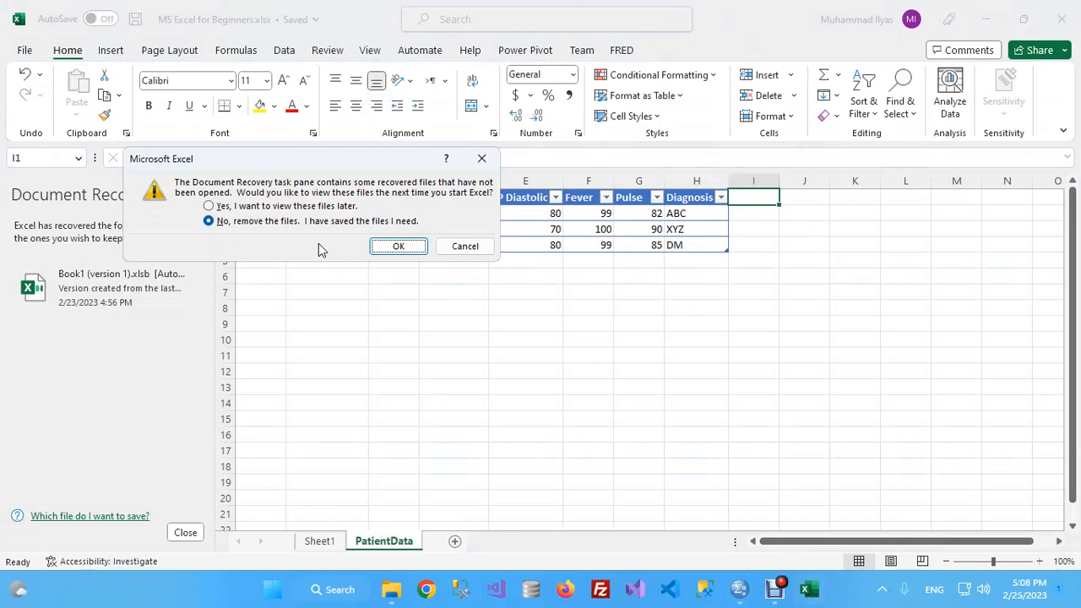
{"action": "left_click", "coordinate": [398, 246]}
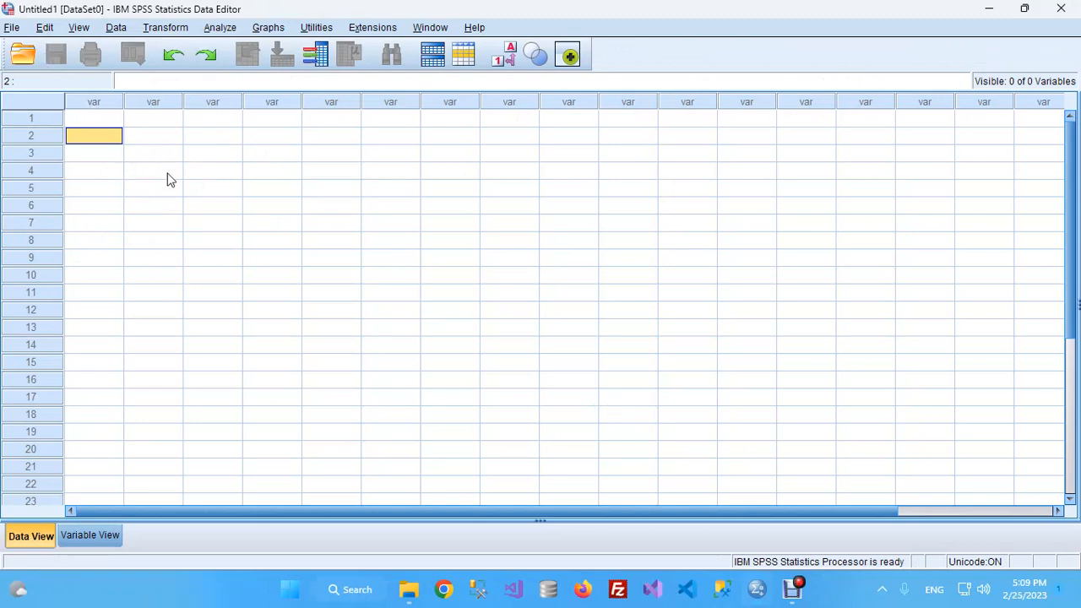
Step: Start an Excel data import in SPSS and open MS Excel for Beginners.xlsx from Local Disk (D:)
{"action": "left_click", "coordinate": [11, 28]}
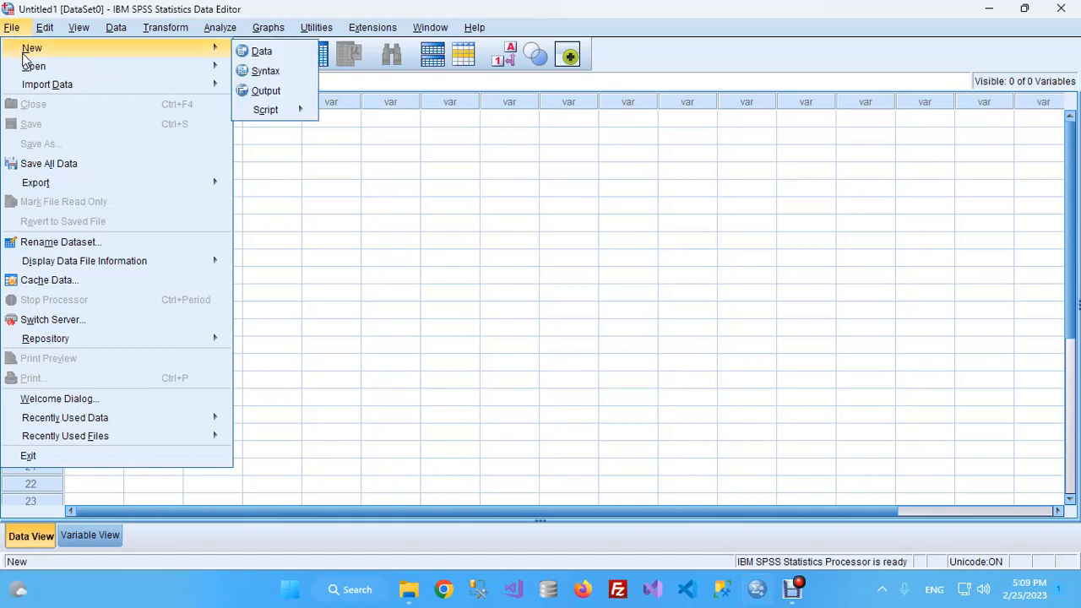
{"action": "mouse_move", "coordinate": [26, 85]}
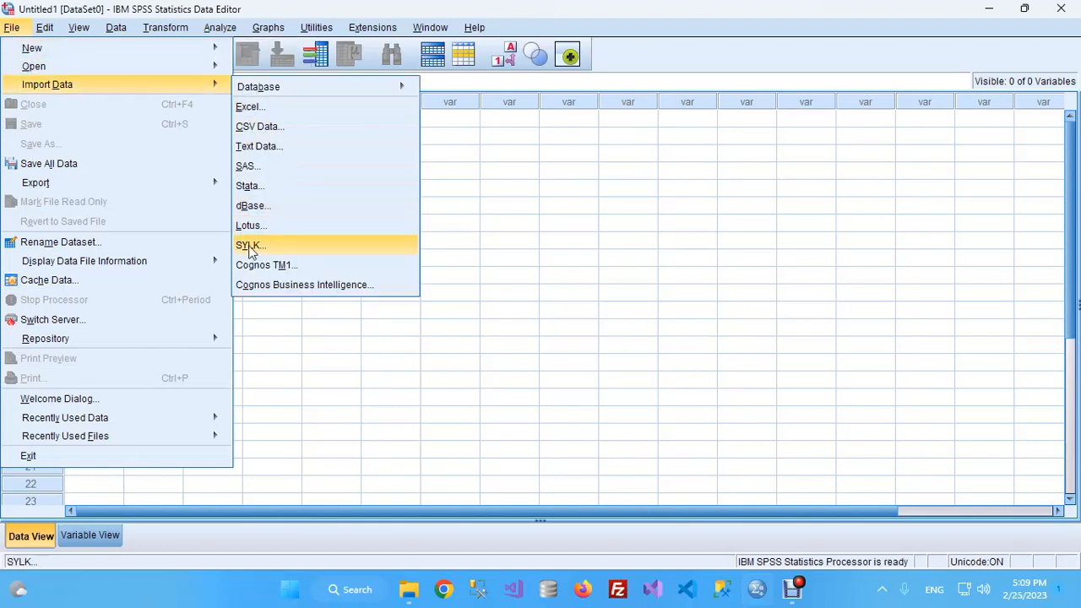
{"action": "left_click", "coordinate": [265, 107]}
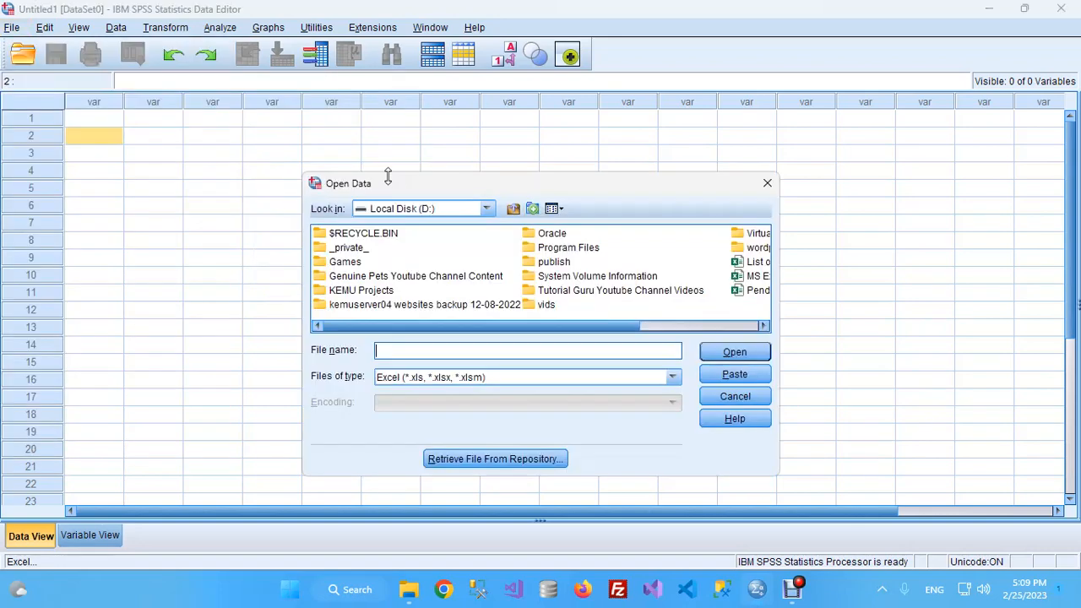
{"action": "left_click_drag", "start_coordinate": [410, 191], "coordinate": [448, 110]}
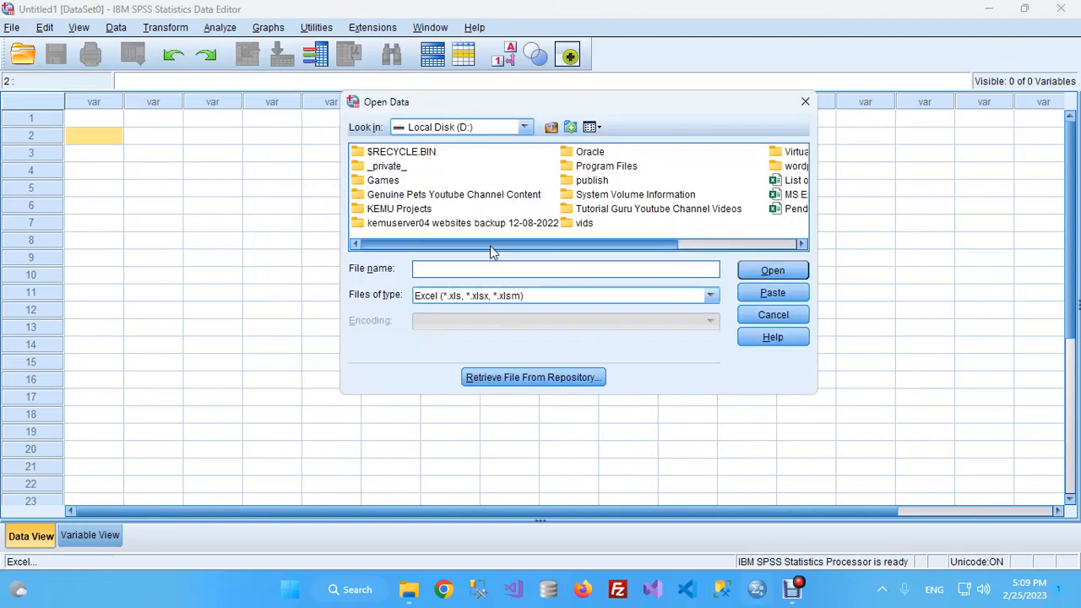
{"action": "scroll", "coordinate": [549, 235], "scroll_direction": "down", "scroll_amount": 3}
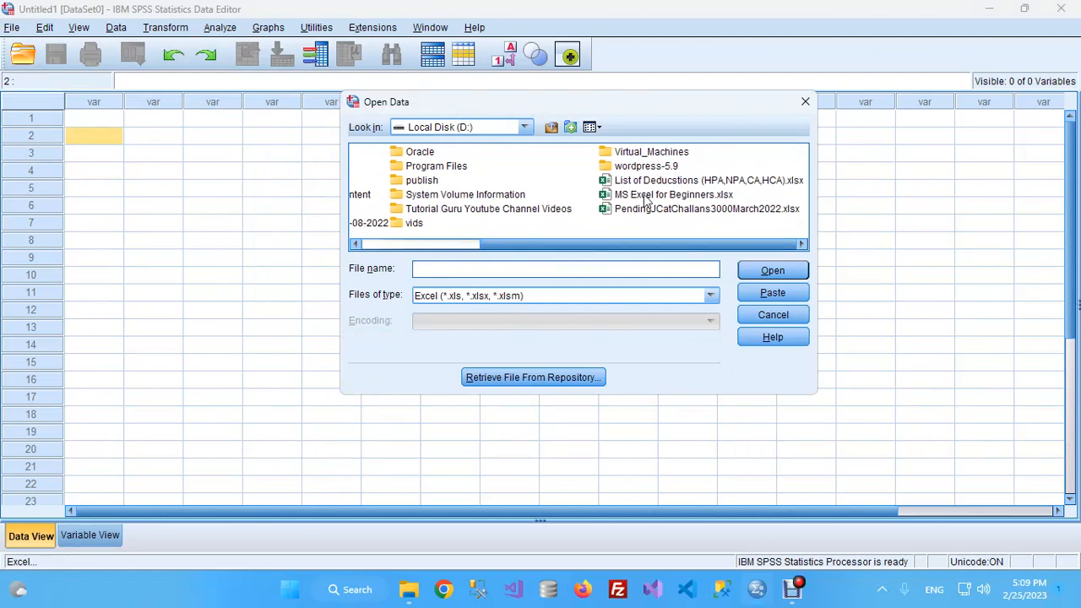
{"action": "left_click", "coordinate": [646, 197]}
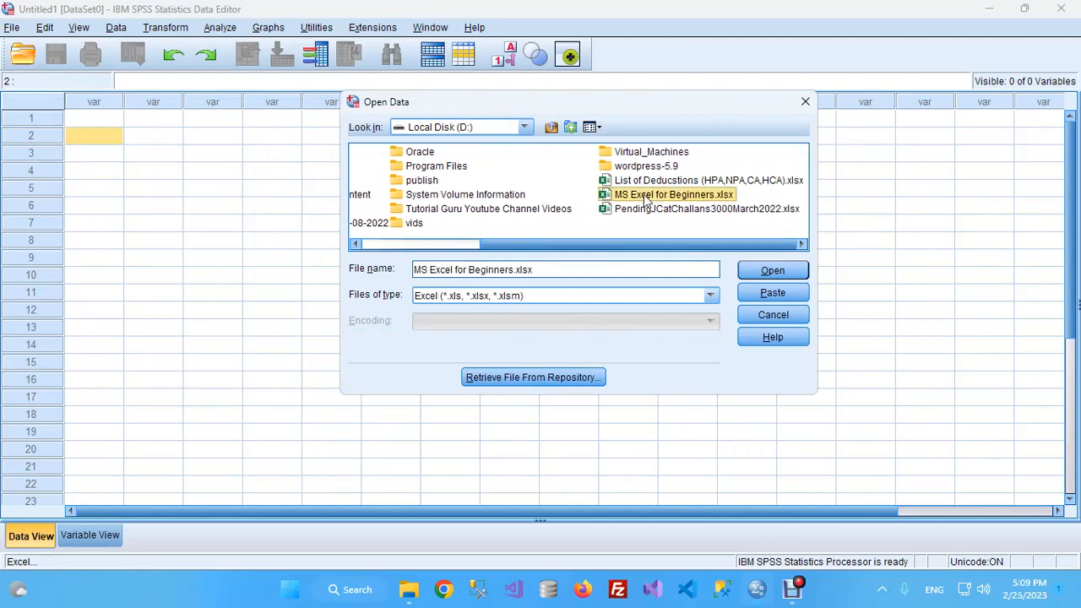
{"action": "left_click", "coordinate": [754, 274]}
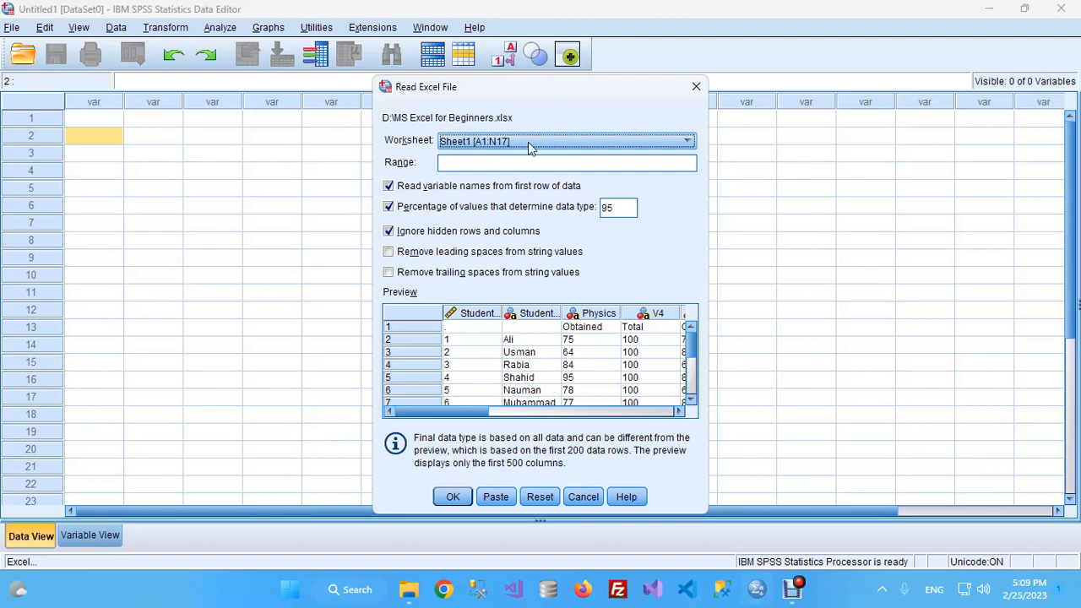
Step: Import the PatientData [A1:H4] worksheet, reading variable names from the first row of data
{"action": "left_click", "coordinate": [530, 145]}
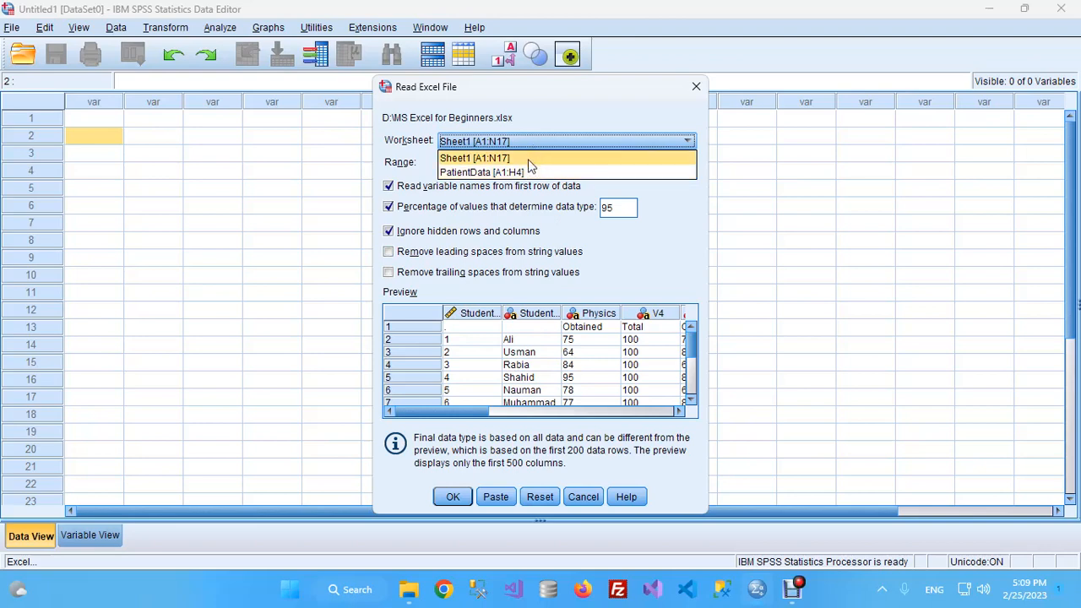
{"action": "left_click", "coordinate": [486, 161]}
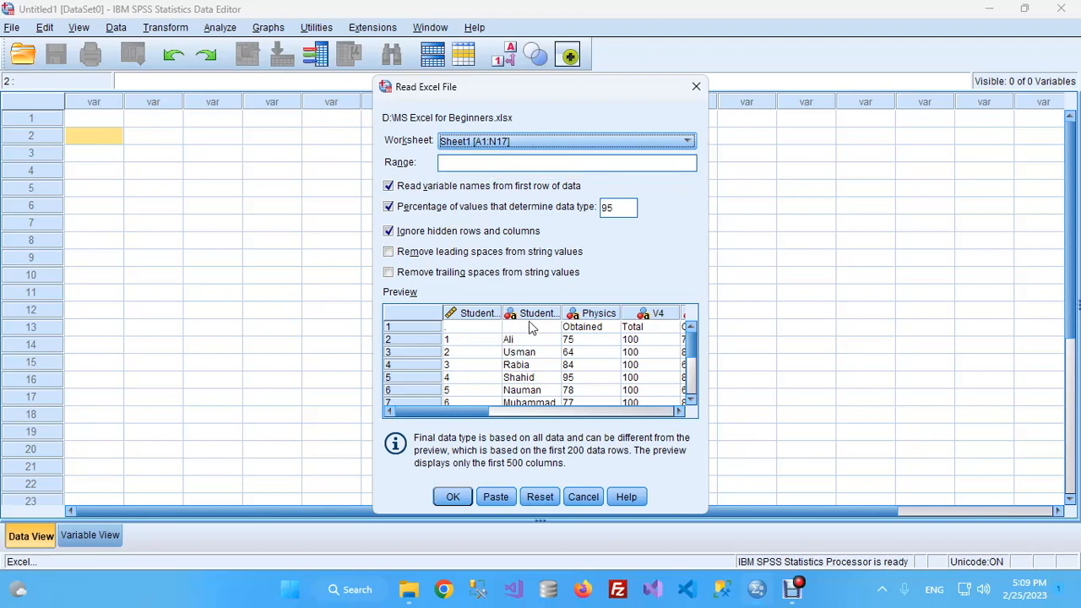
{"action": "left_click", "coordinate": [508, 141]}
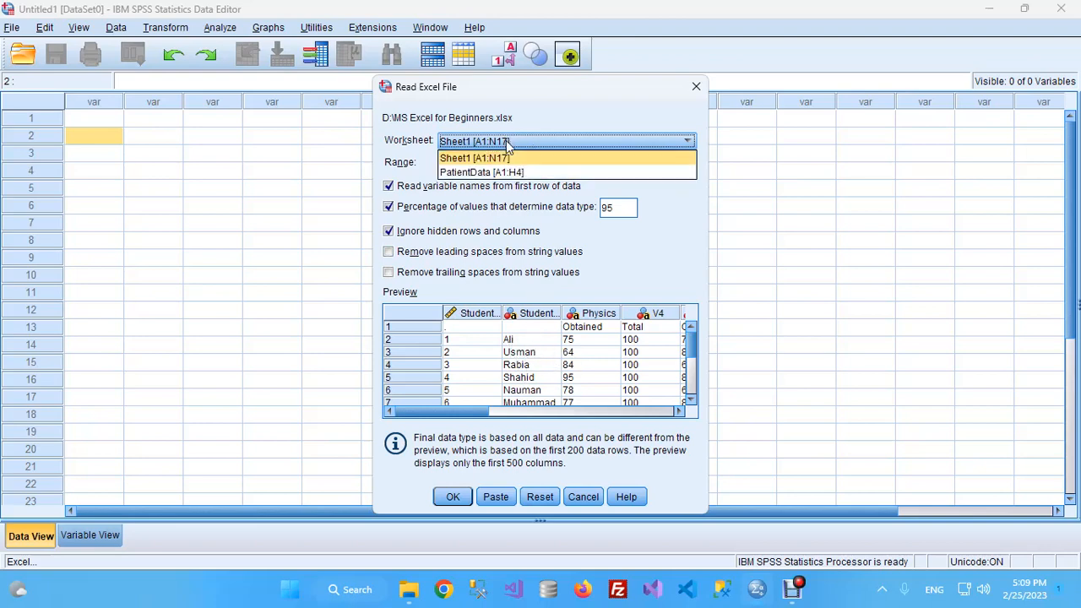
{"action": "left_click", "coordinate": [508, 173]}
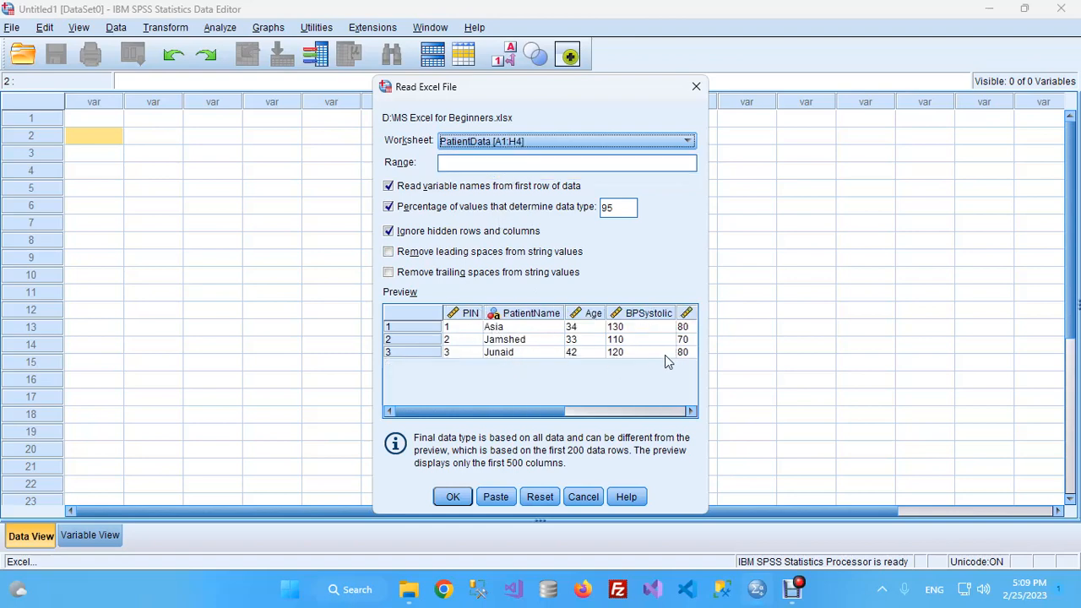
{"action": "mouse_move", "coordinate": [522, 410]}
{"action": "left_mouse_down"}
{"action": "mouse_move", "coordinate": [638, 410]}
{"action": "mouse_move", "coordinate": [515, 414]}
{"action": "left_mouse_up"}
{"action": "left_click", "coordinate": [486, 161]}
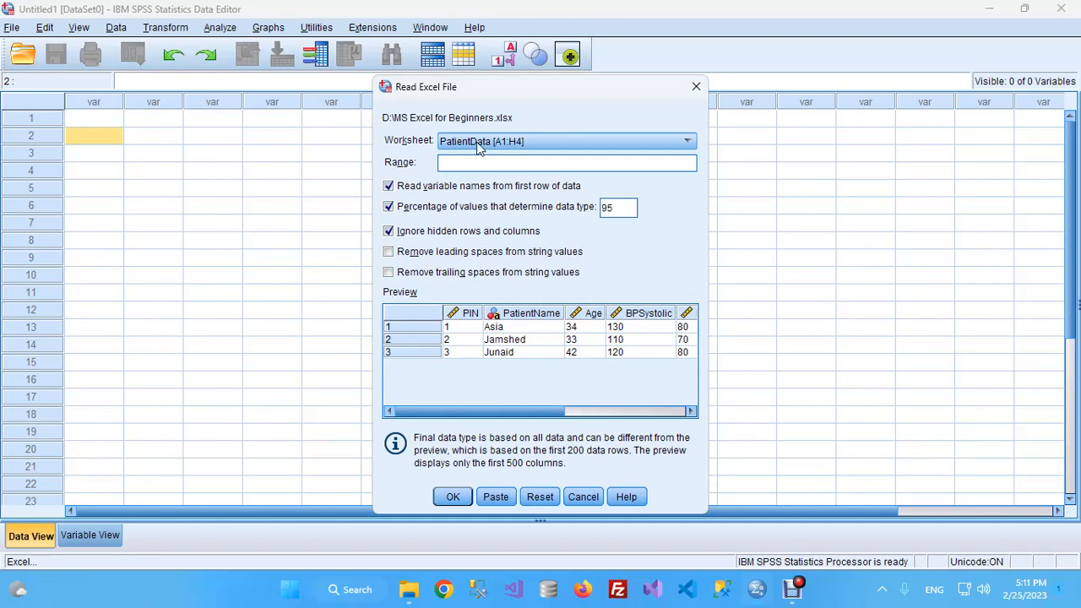
{"action": "left_click", "coordinate": [451, 498]}
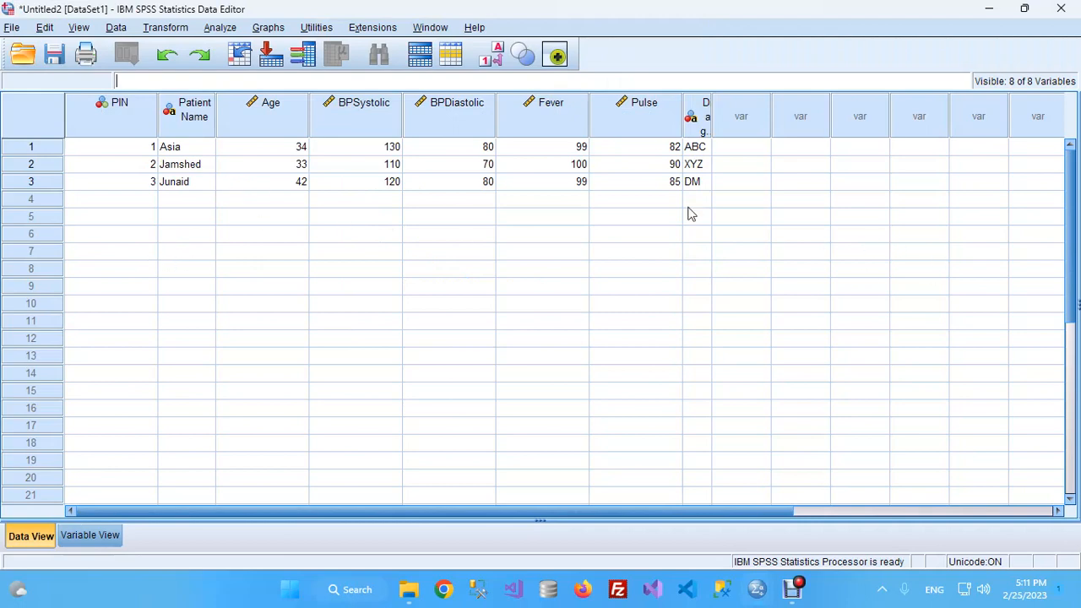
Step: Review the imported data columns one by one from PIN through Pulse
{"action": "left_click", "coordinate": [119, 124]}
{"action": "left_click", "coordinate": [191, 125]}
{"action": "left_click", "coordinate": [269, 117]}
{"action": "left_click", "coordinate": [362, 124]}
{"action": "left_click", "coordinate": [454, 114]}
{"action": "left_click", "coordinate": [553, 118]}
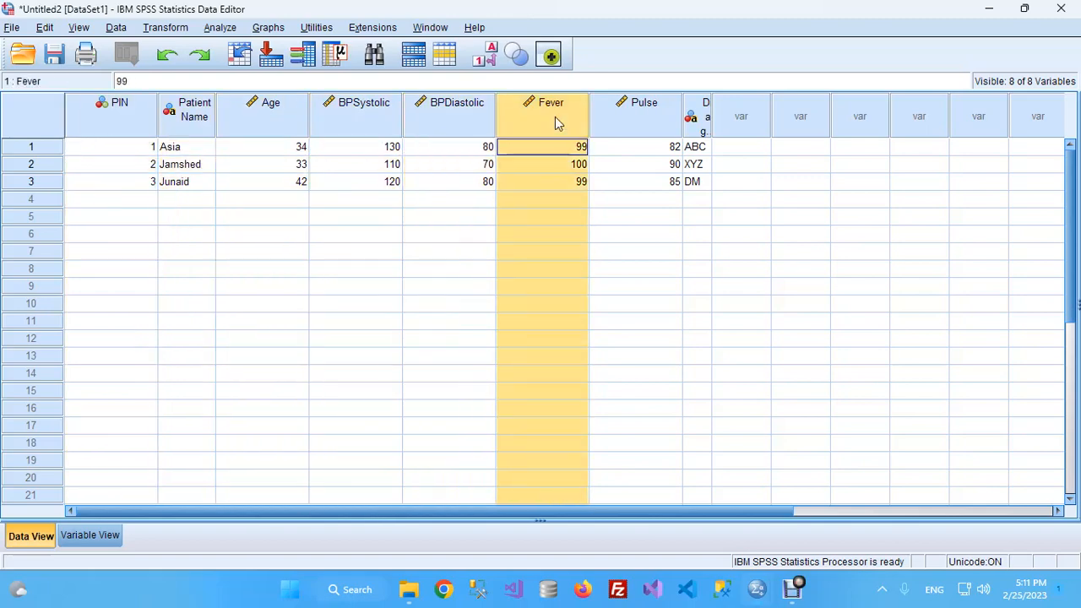
{"action": "left_click", "coordinate": [646, 127]}
Step: Widen the Diagnosis column to fit its full heading and check the three imported patient records
{"action": "left_click_drag", "start_coordinate": [711, 116], "coordinate": [762, 113]}
{"action": "left_click", "coordinate": [716, 152]}
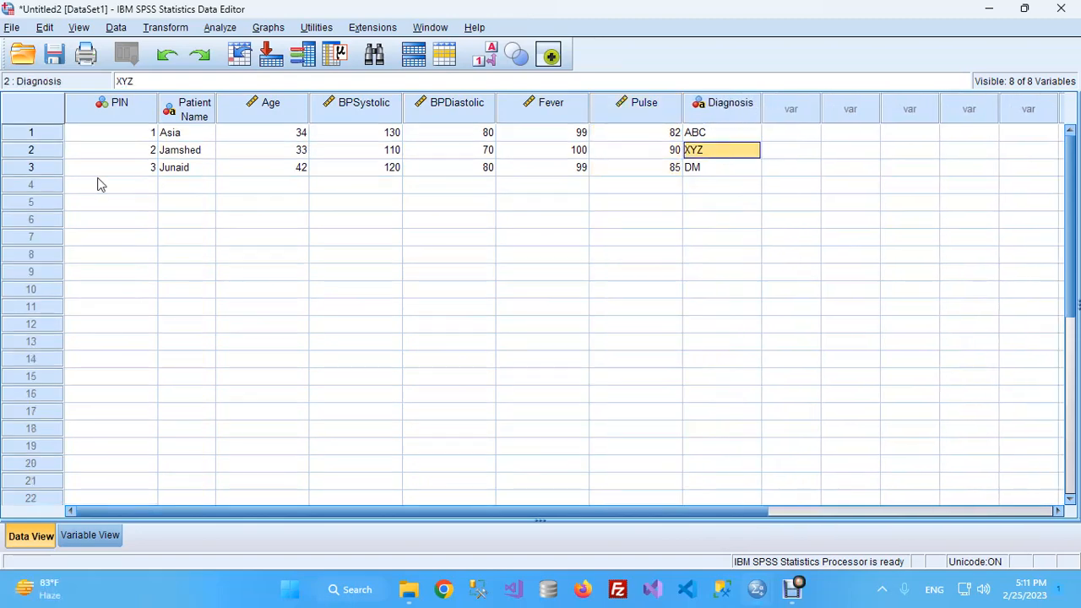
{"action": "left_click_drag", "start_coordinate": [126, 135], "coordinate": [702, 171]}
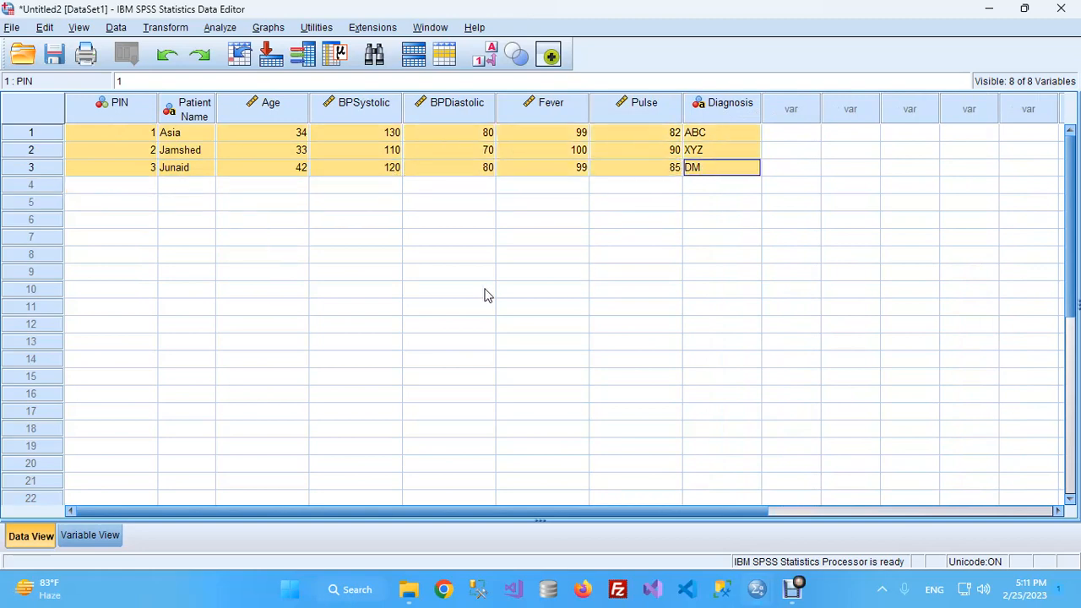
{"action": "left_click", "coordinate": [130, 169]}
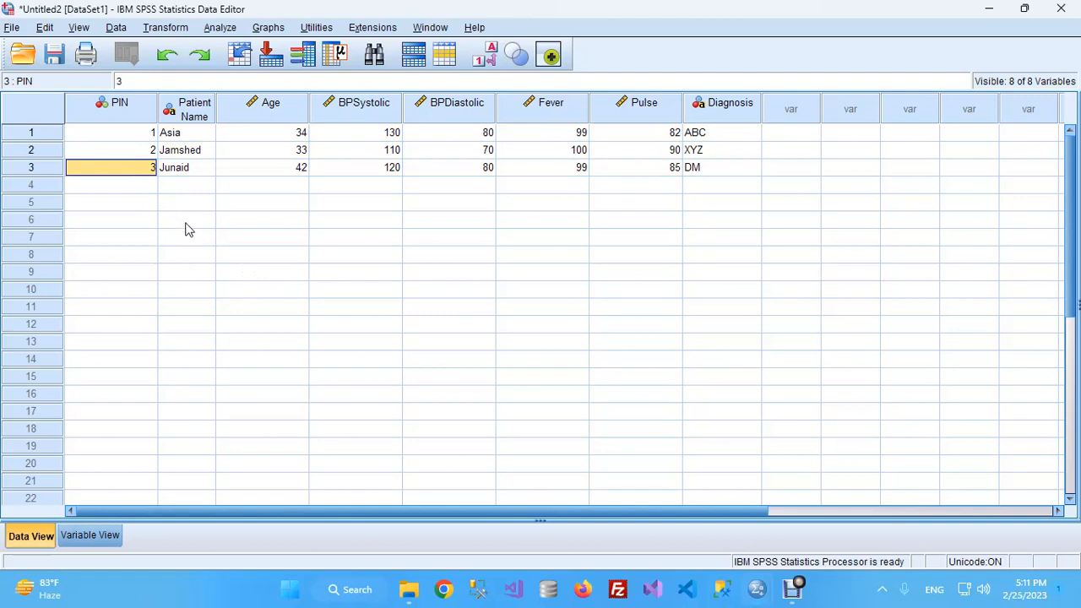
Step: Display the variable definitions and review each variable name from Diagnosis back up to PIN
{"action": "left_click", "coordinate": [93, 538]}
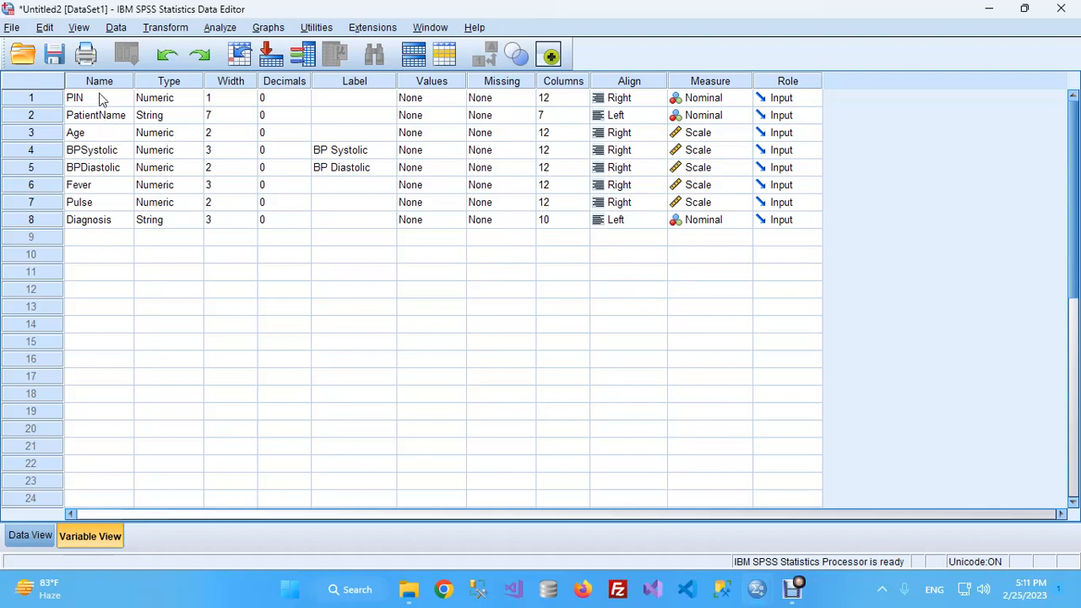
{"action": "left_click", "coordinate": [91, 222]}
{"action": "left_click", "coordinate": [96, 202]}
{"action": "left_click", "coordinate": [98, 185]}
{"action": "left_click", "coordinate": [100, 168]}
{"action": "left_click", "coordinate": [100, 150]}
{"action": "left_click", "coordinate": [102, 132]}
{"action": "left_click", "coordinate": [107, 116]}
{"action": "left_click", "coordinate": [107, 98]}
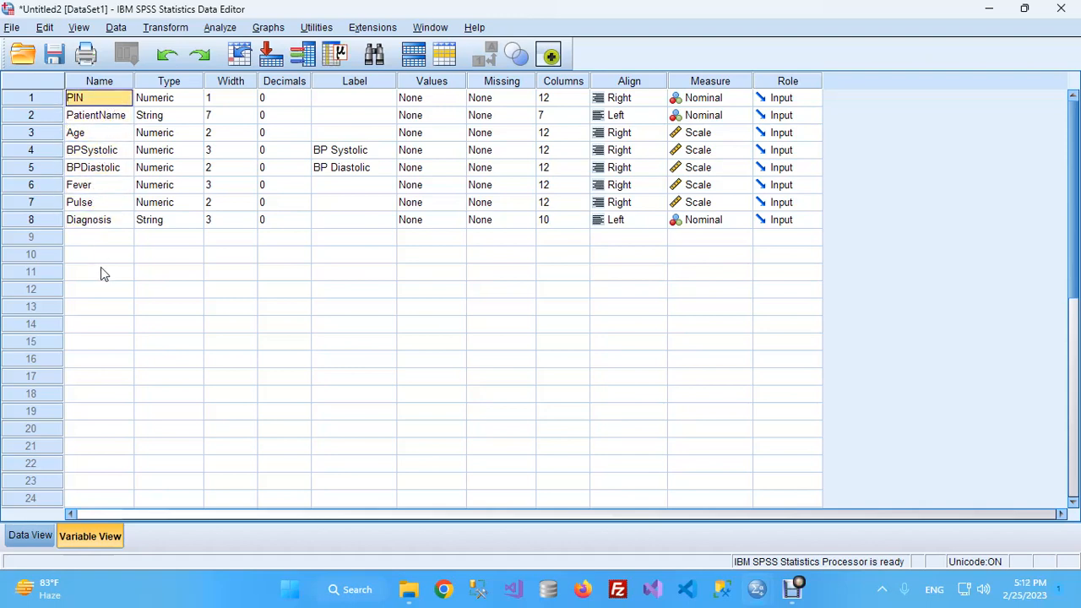
Step: Switch from the variable definitions back to the data records and check the patient name and Pulse entries
{"action": "left_click", "coordinate": [105, 238]}
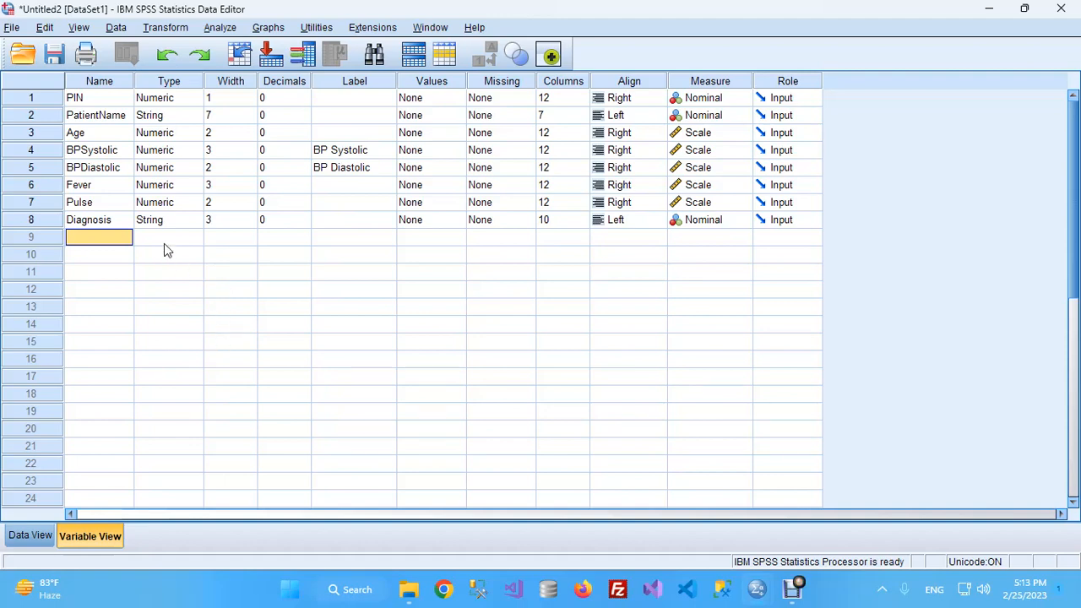
{"action": "left_click", "coordinate": [30, 539]}
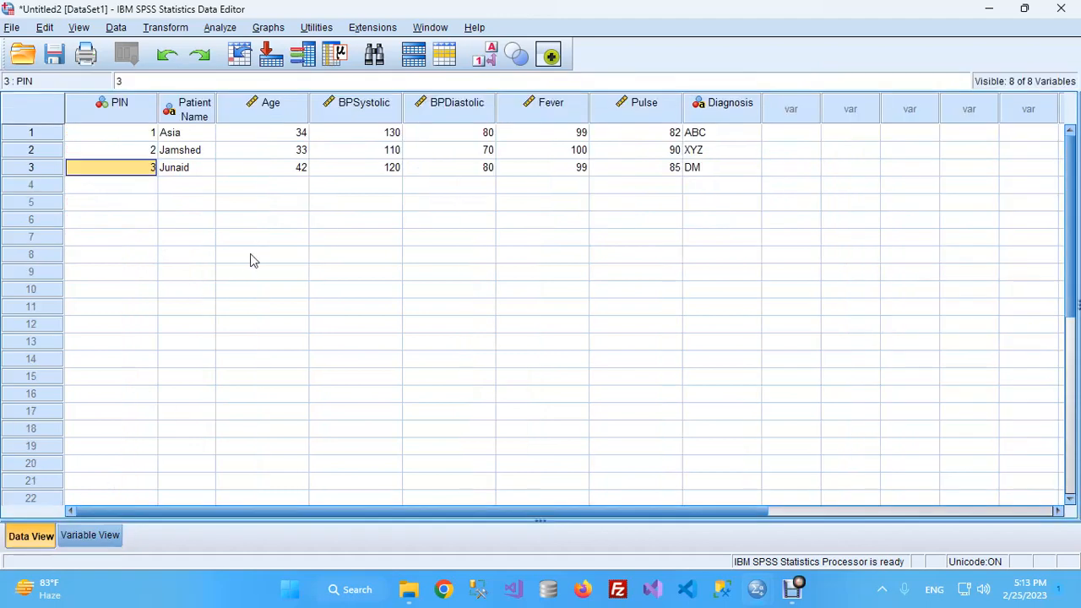
{"action": "left_click", "coordinate": [174, 165]}
{"action": "left_click", "coordinate": [639, 155]}
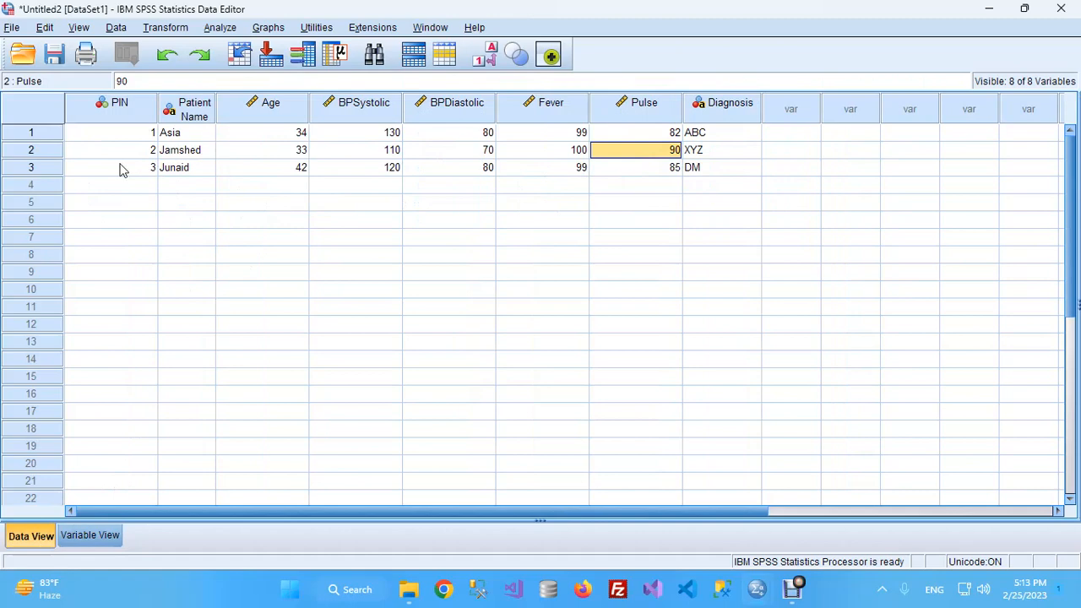
{"action": "left_click", "coordinate": [221, 28]}
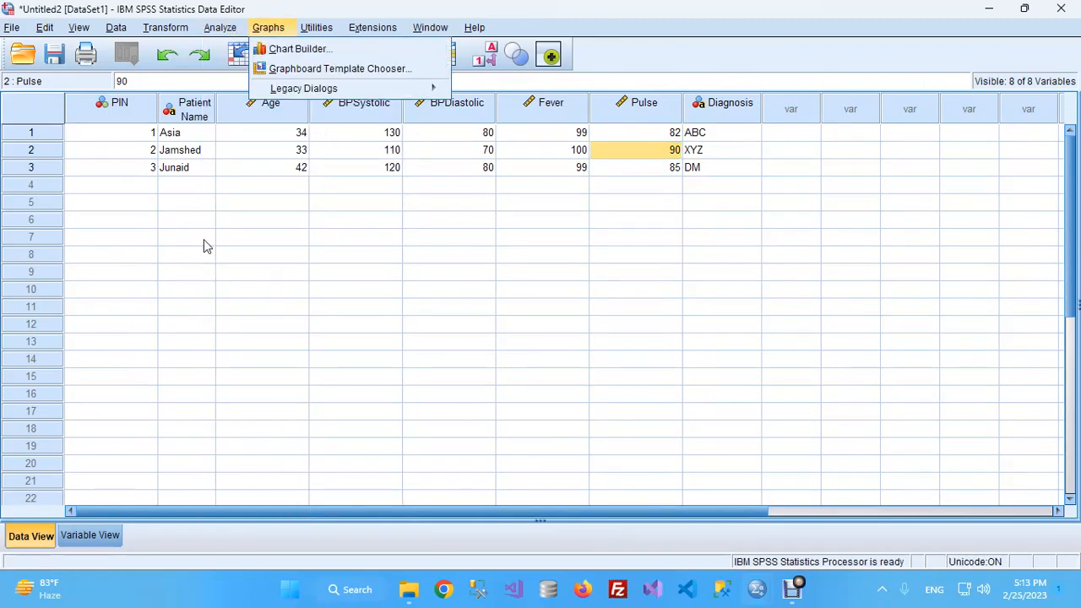
{"action": "mouse_move", "coordinate": [236, 302]}
{"action": "left_click", "coordinate": [484, 152]}
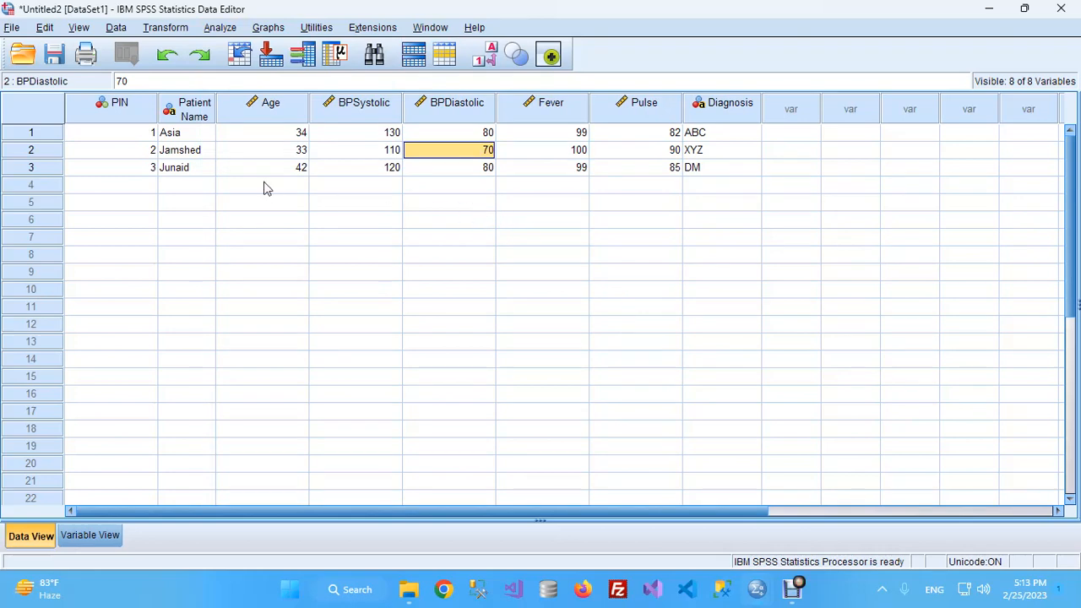
{"action": "left_click", "coordinate": [139, 188]}
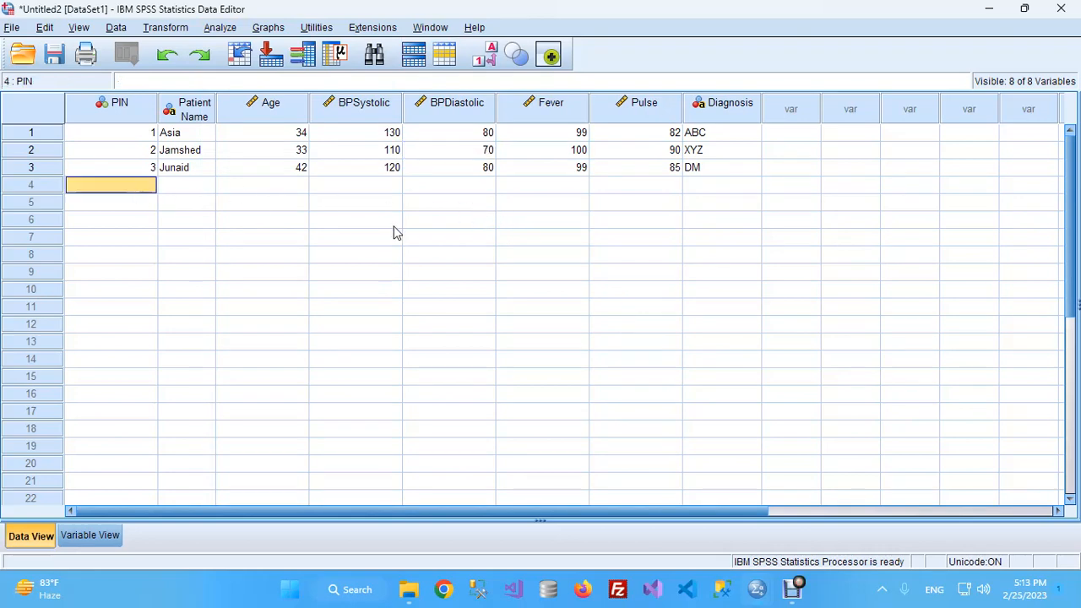